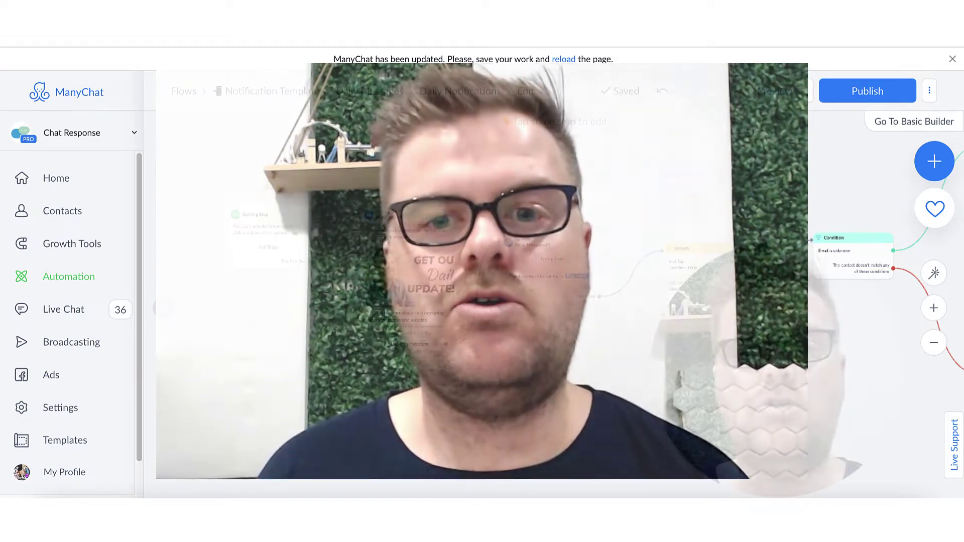
Examine the Condition step for an unknown email in the recurring notification template download flow.
scroll(452, 302, up, 2)
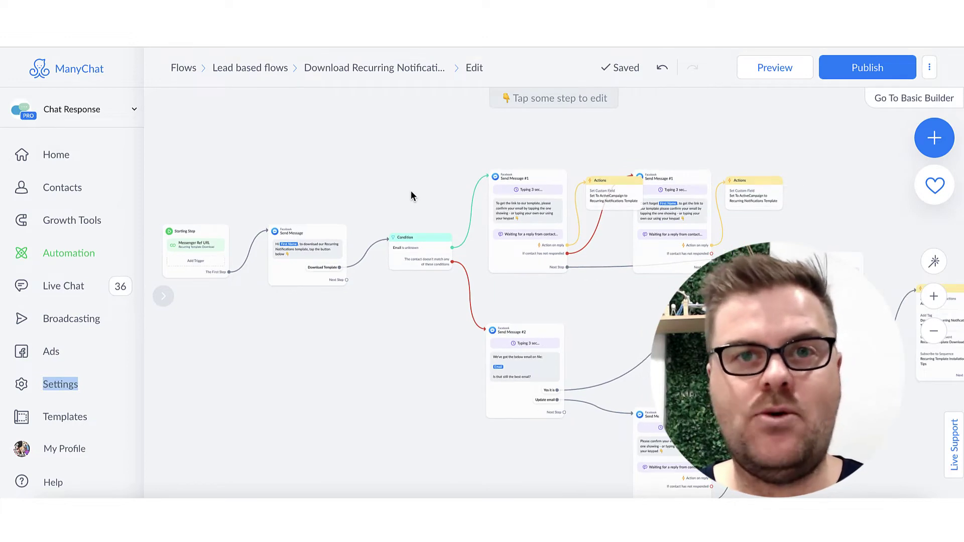
drag(411, 191, 397, 191)
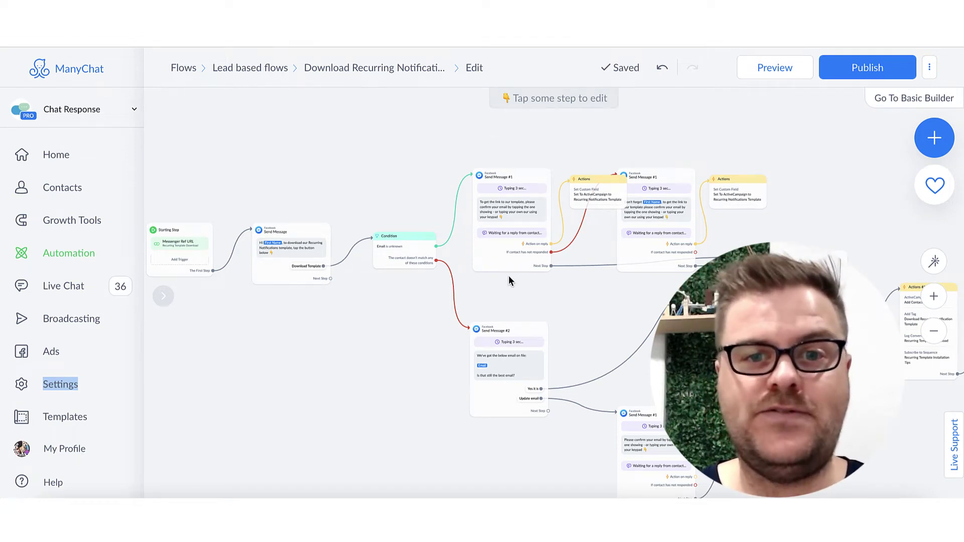
scroll(416, 270, up, 6)
mouse_move(417, 272)
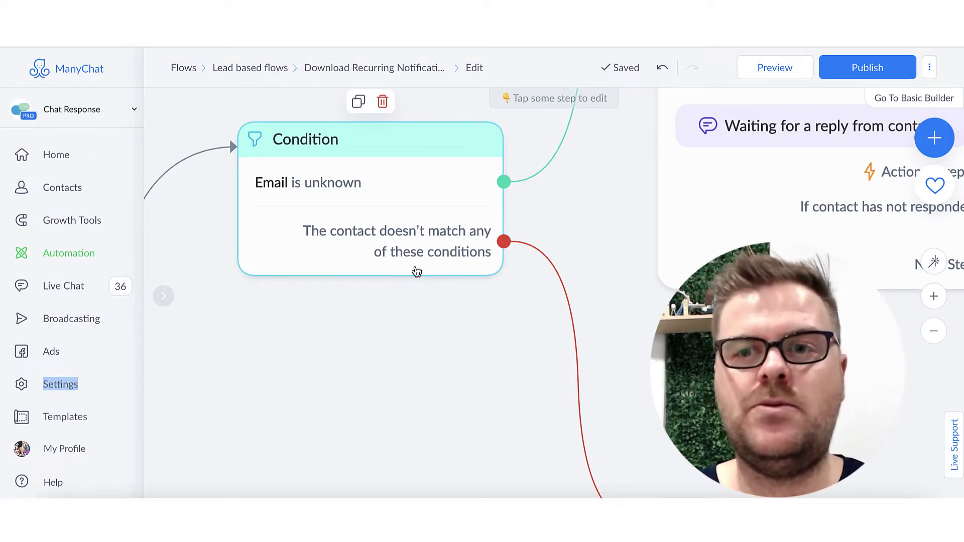
scroll(417, 271, down, 5)
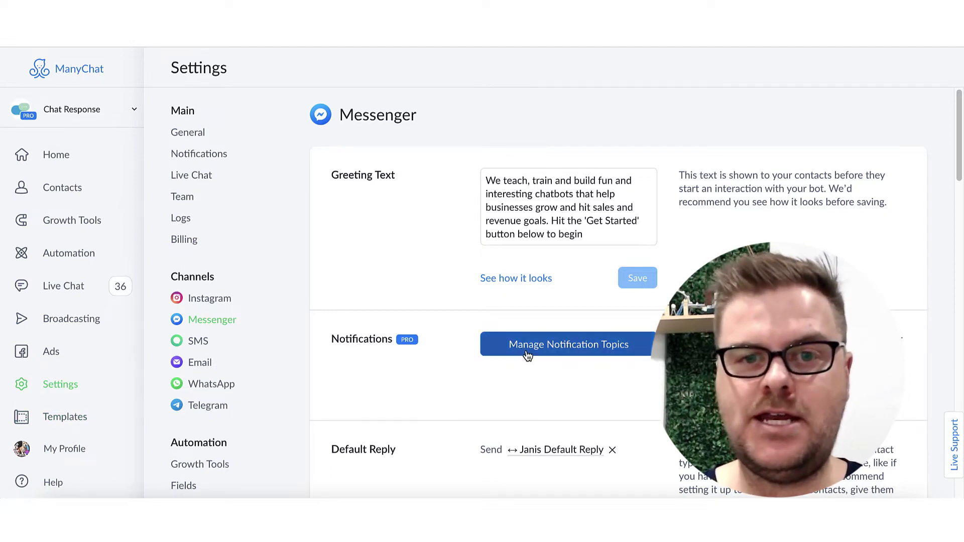
Open the Messenger notification topics list and the form for adding a topic.
click(560, 354)
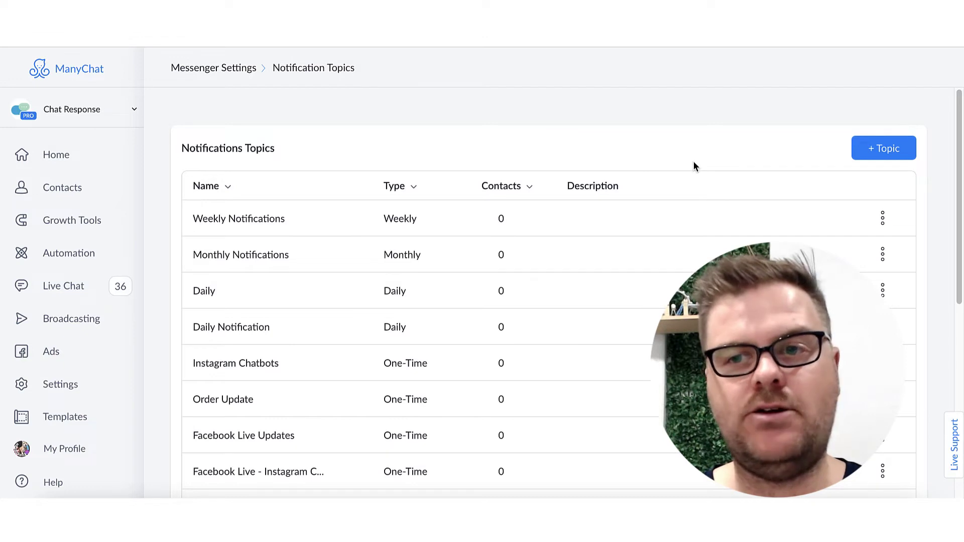
click(882, 151)
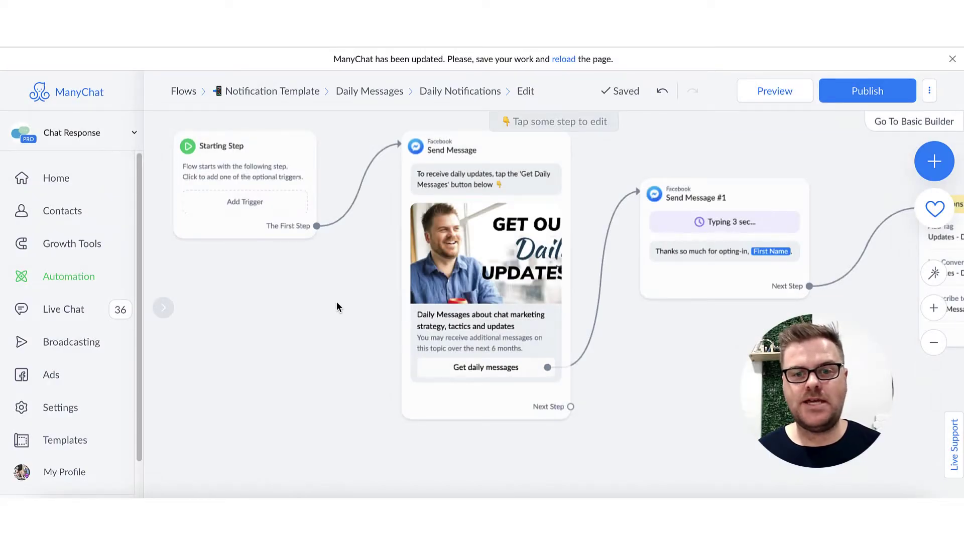
Inspect the settings of the Send Message step holding the daily updates notification request.
mouse_move(519, 303)
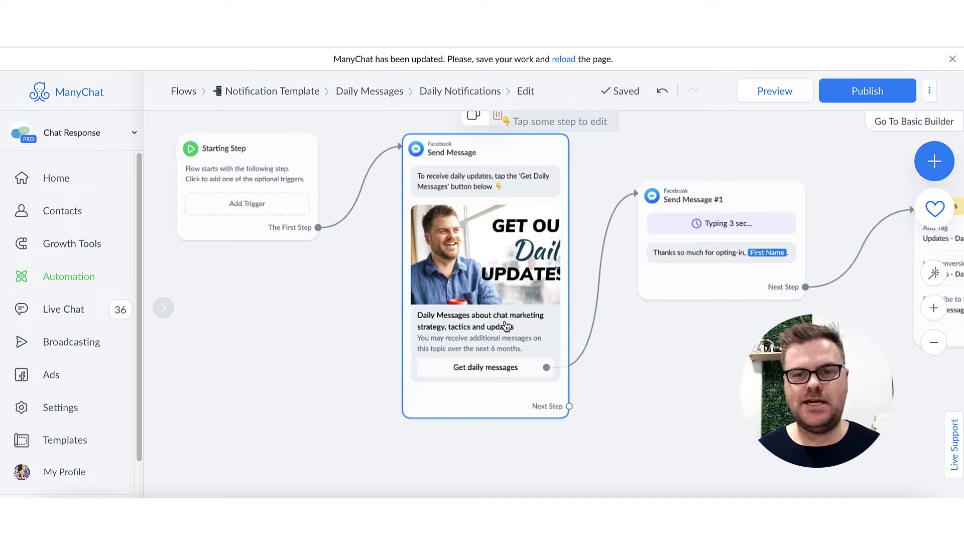
click(479, 325)
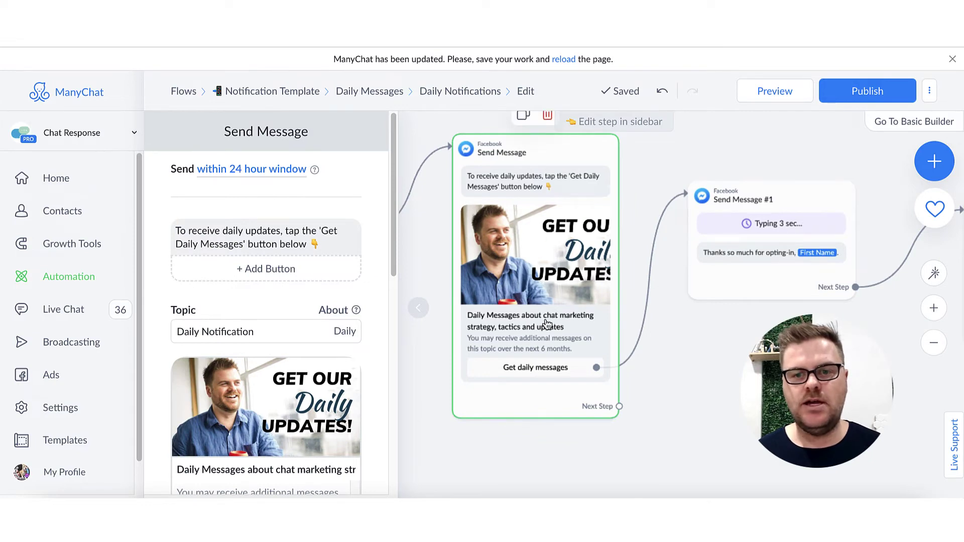
drag(687, 412, 742, 321)
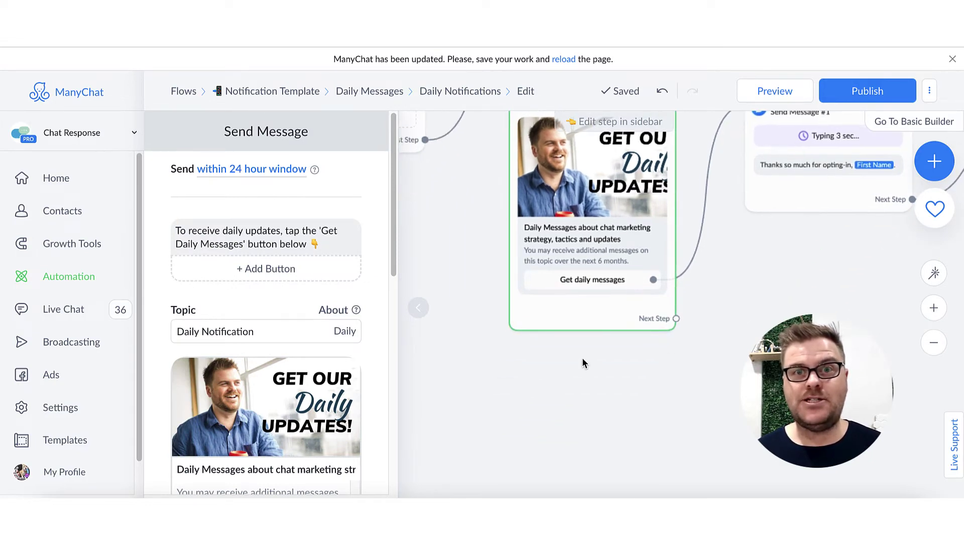
click(545, 367)
Add a new Facebook Send Message step beneath the daily updates message and compare it with that message.
click(422, 389)
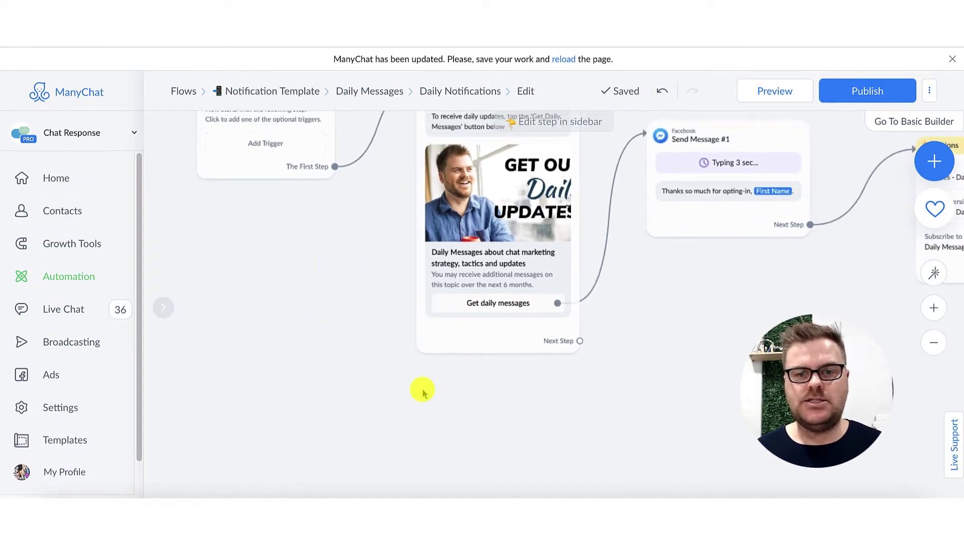
click(463, 141)
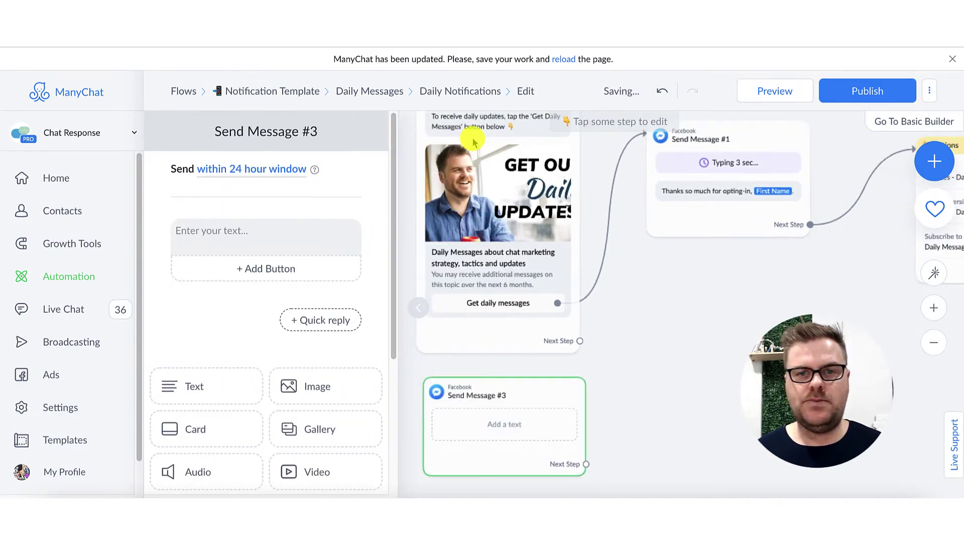
click(235, 242)
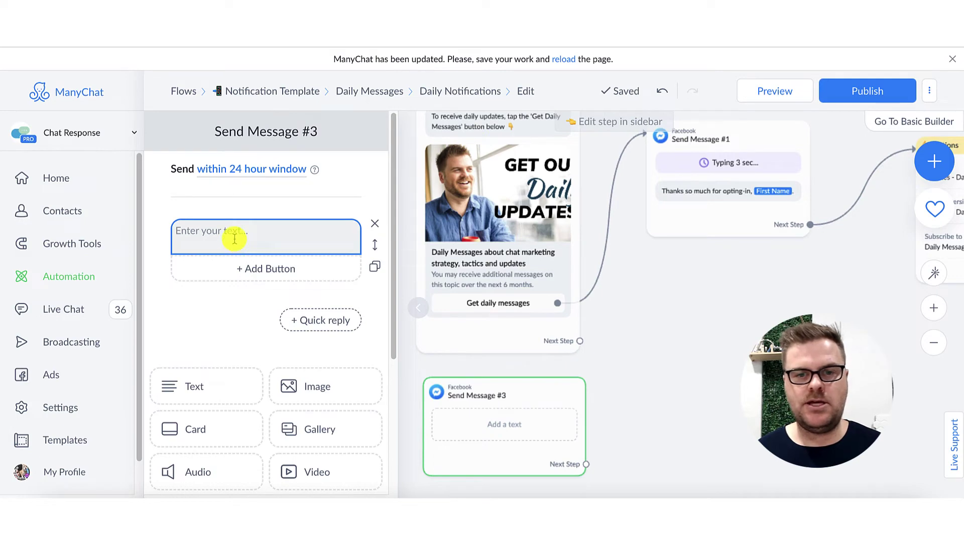
click(234, 240)
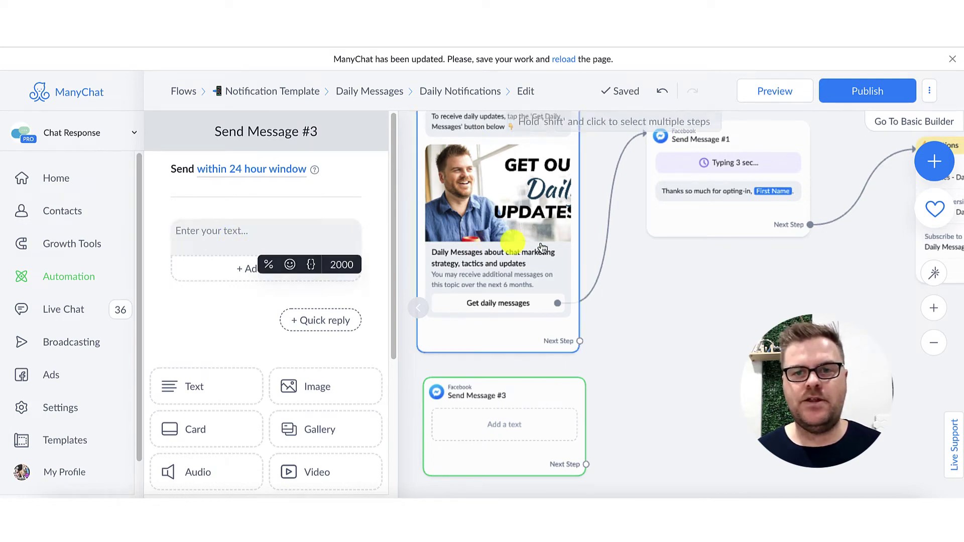
drag(611, 273, 642, 345)
click(511, 205)
scroll(510, 205, up, 2)
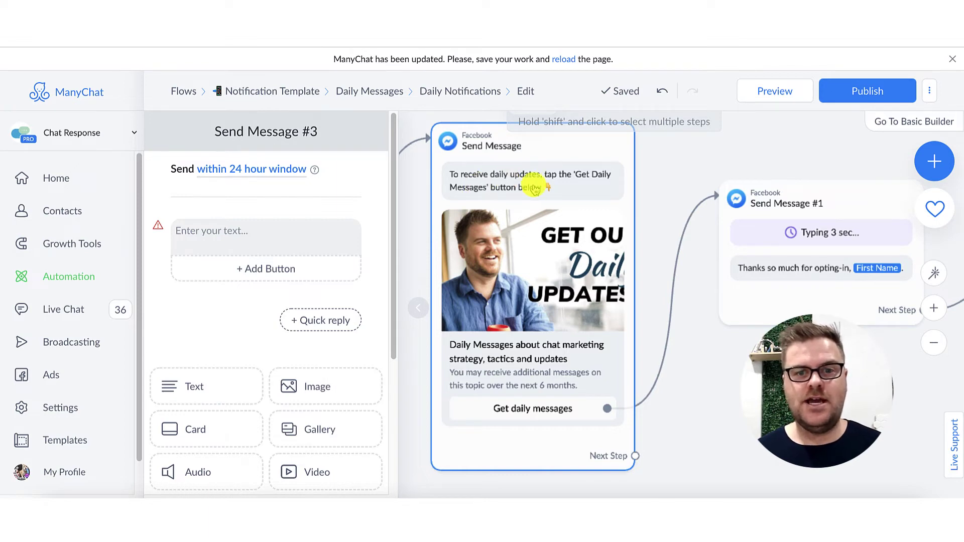
mouse_move(288, 215)
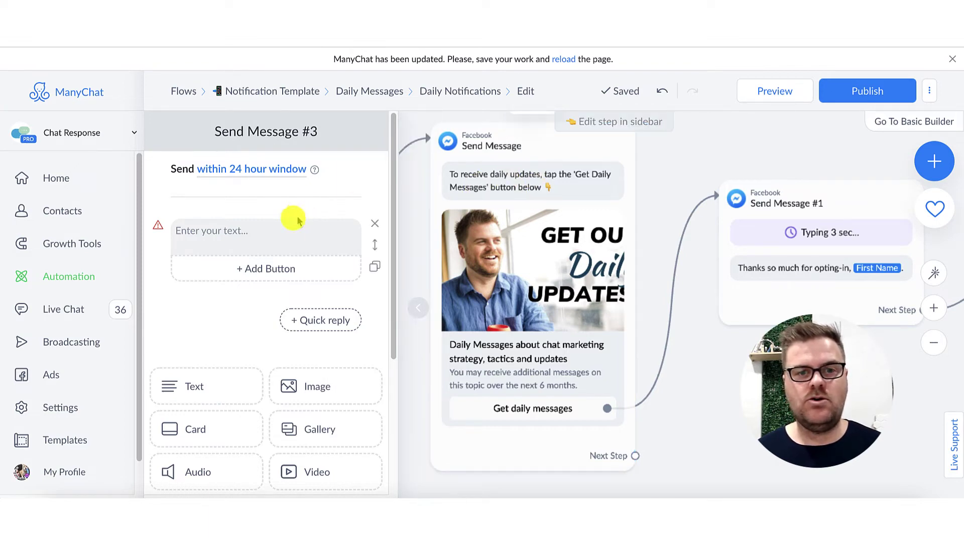
Remove the empty text block from the new message step and add a Notification Request block.
click(378, 224)
scroll(245, 241, down, 5)
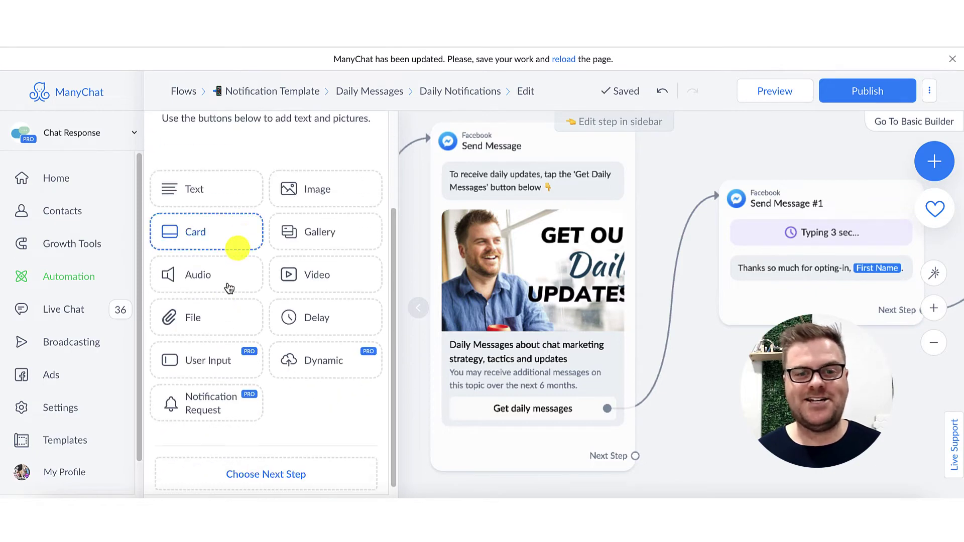
click(214, 398)
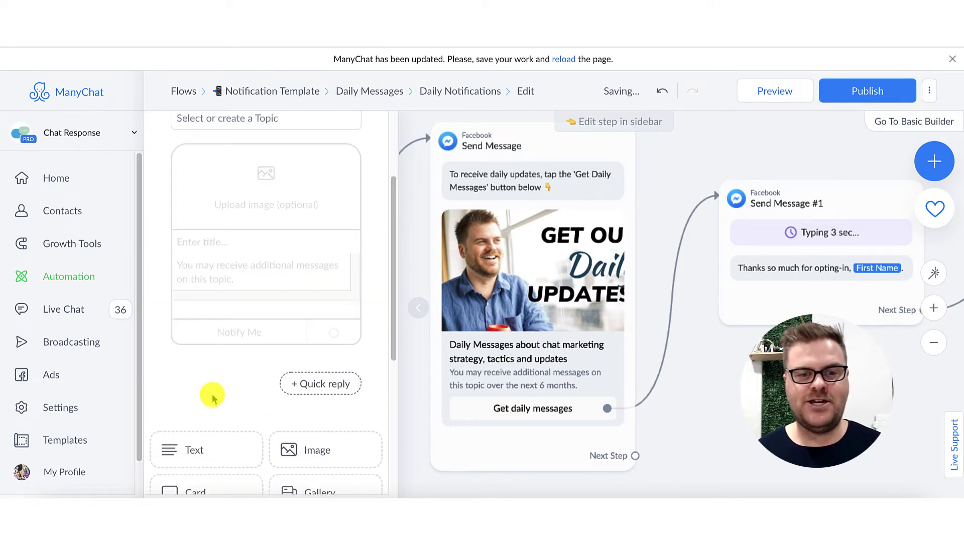
scroll(210, 399, down, 5)
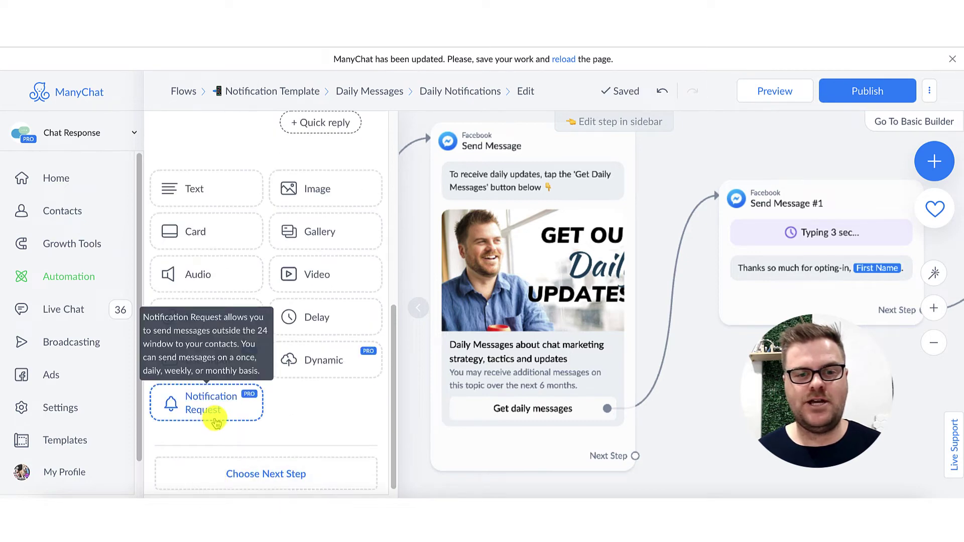
scroll(276, 159, up, 5)
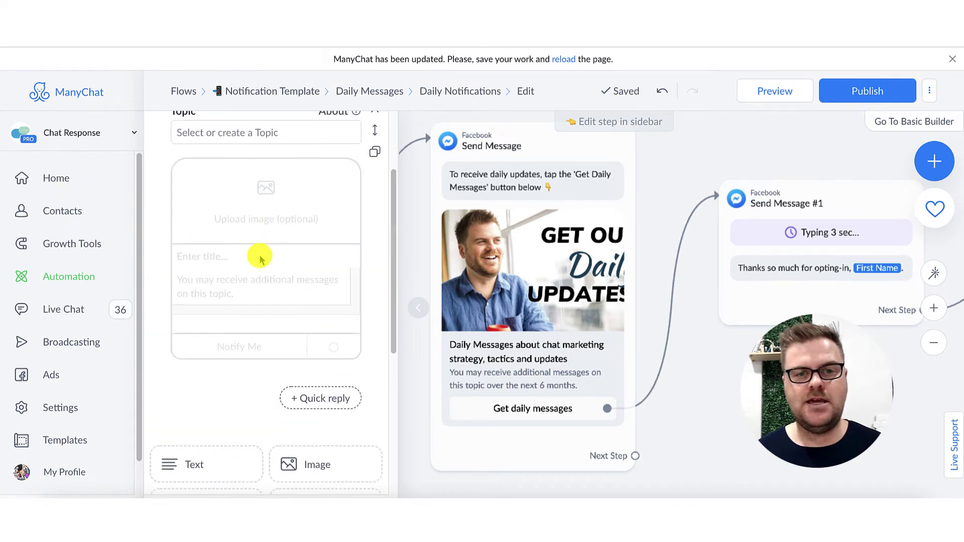
Start creating a new topic for the notification request and enter the name "Weekly Updates".
scroll(261, 259, up, 2)
click(224, 228)
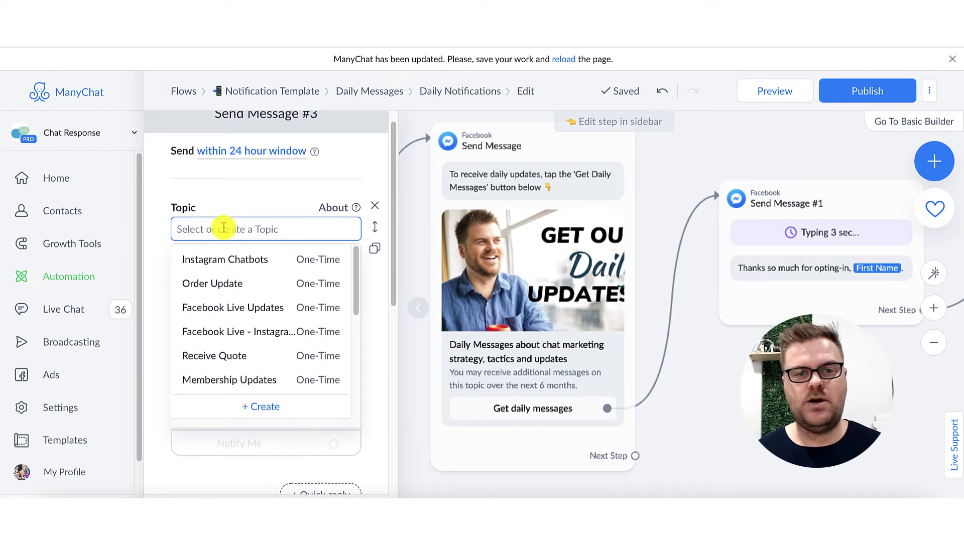
click(229, 202)
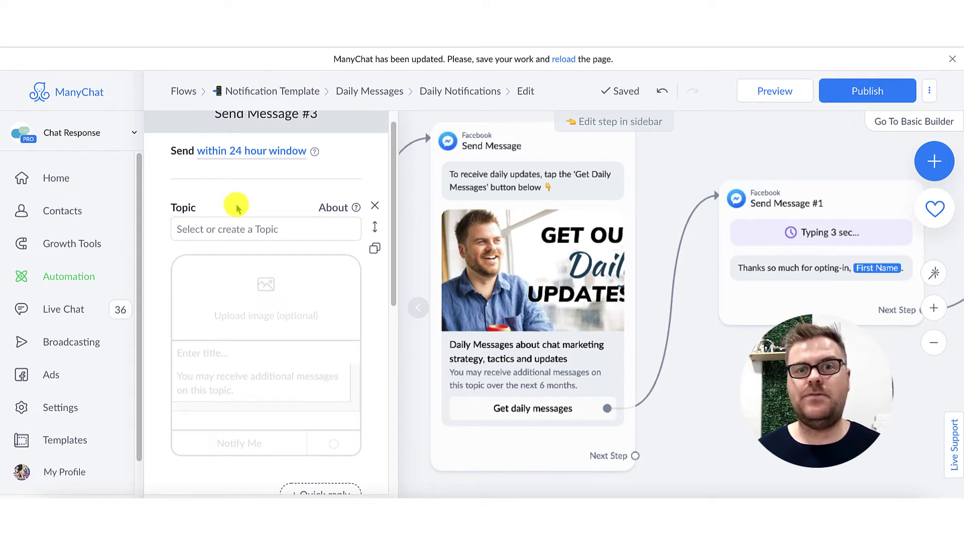
click(227, 227)
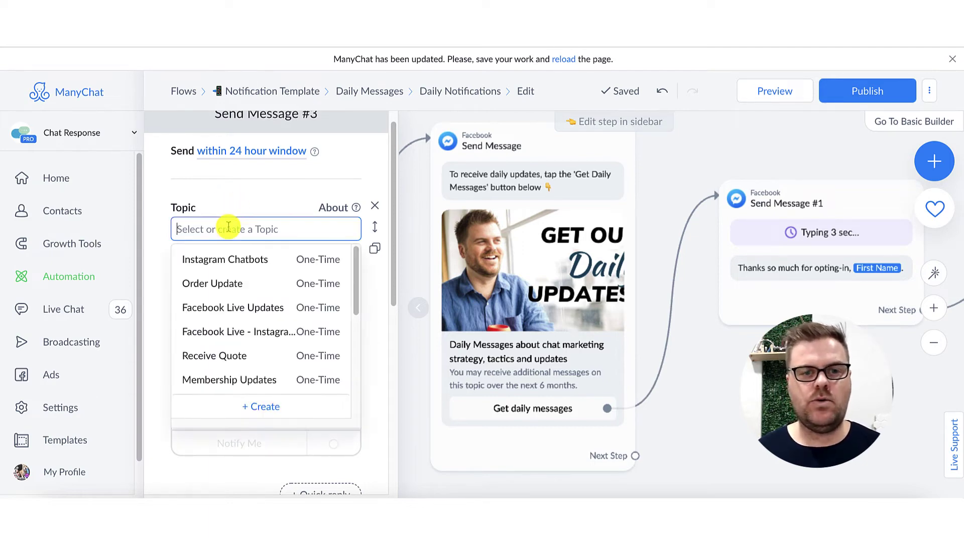
click(247, 414)
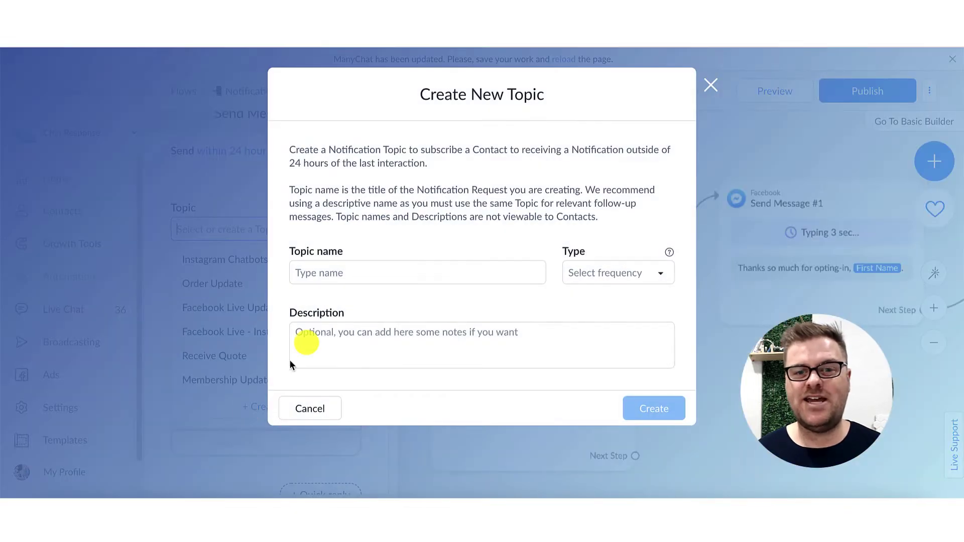
click(336, 270)
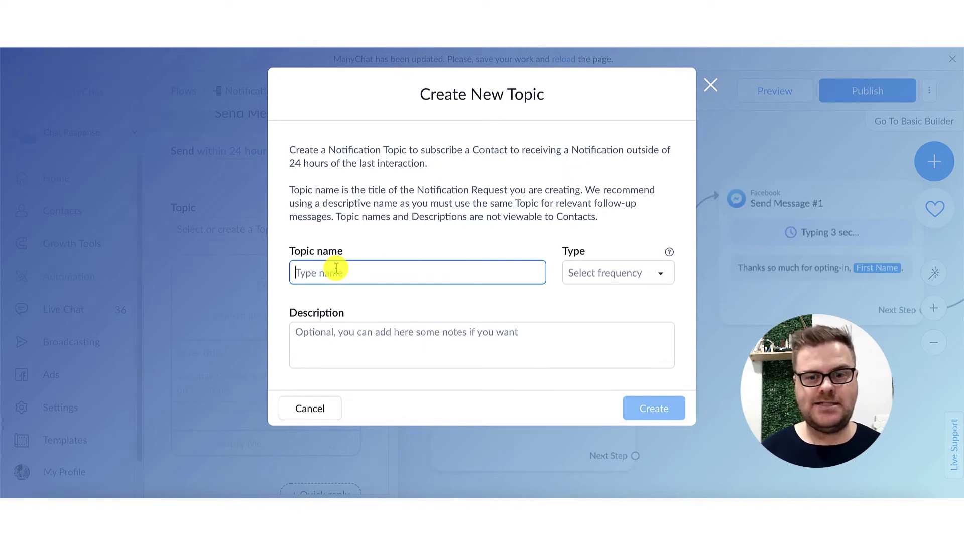
text(Weekly Updates)
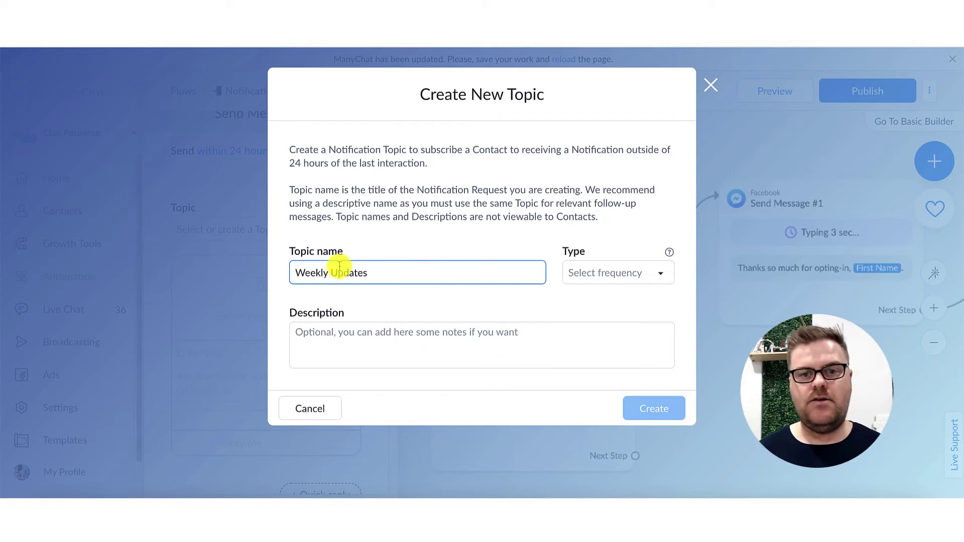
Insert "Property" into the topic name so it reads "Weekly Property Updates".
click(403, 254)
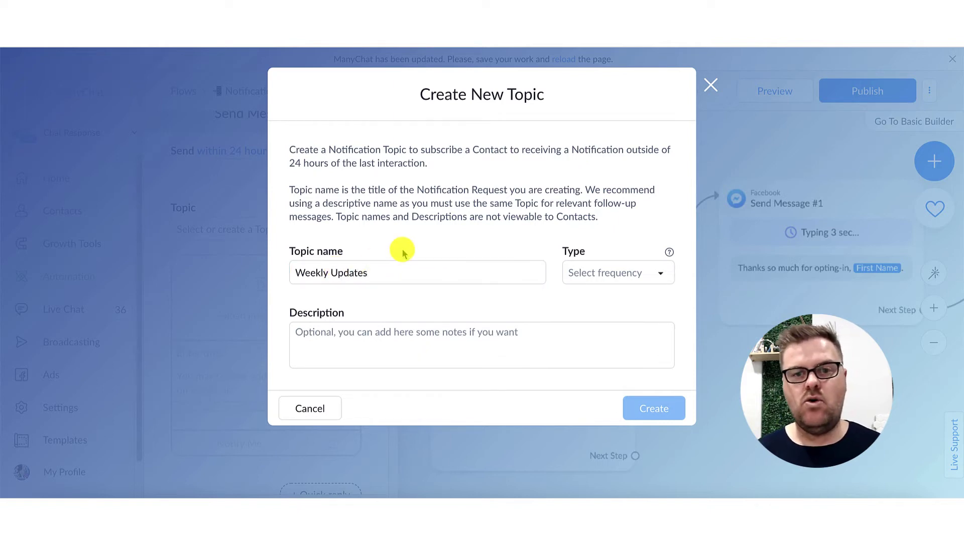
click(402, 273)
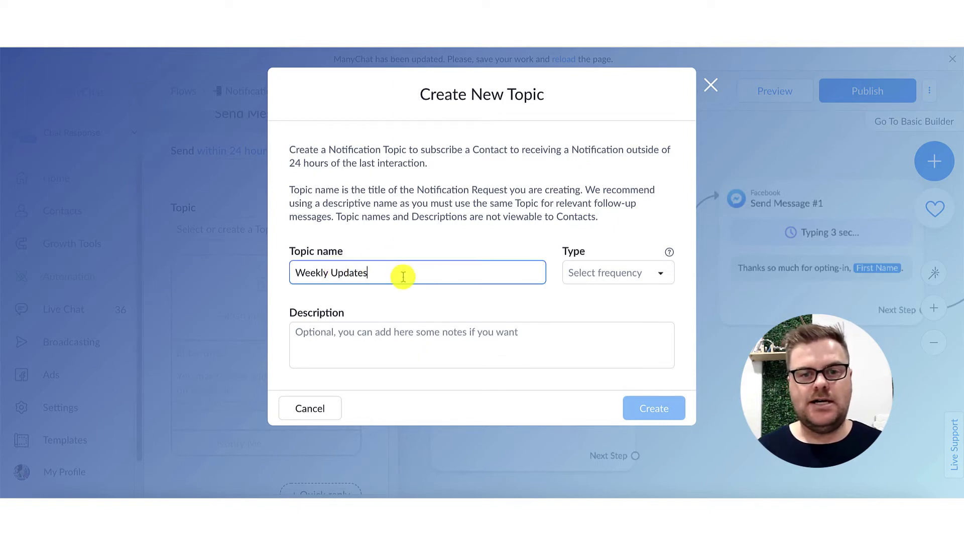
click(332, 273)
text(Pro)
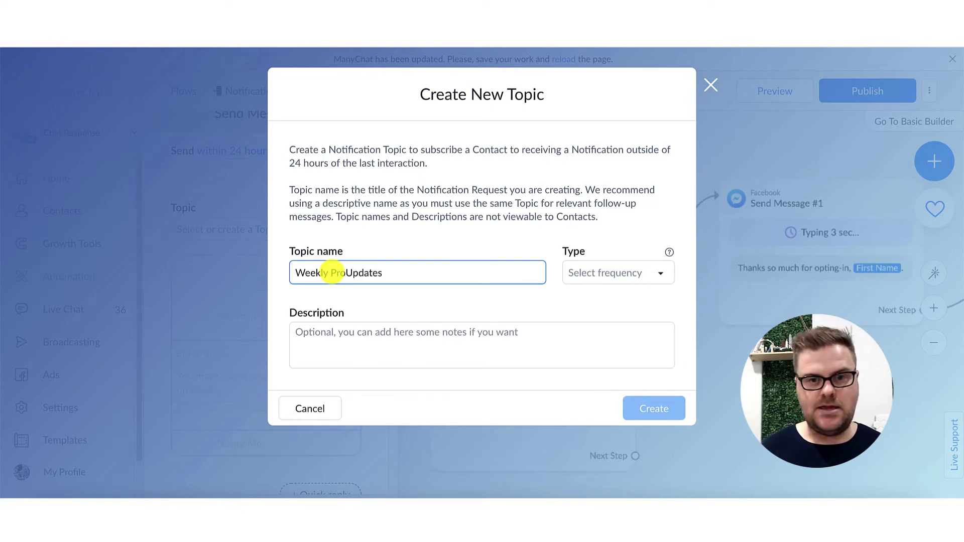
text(perty)
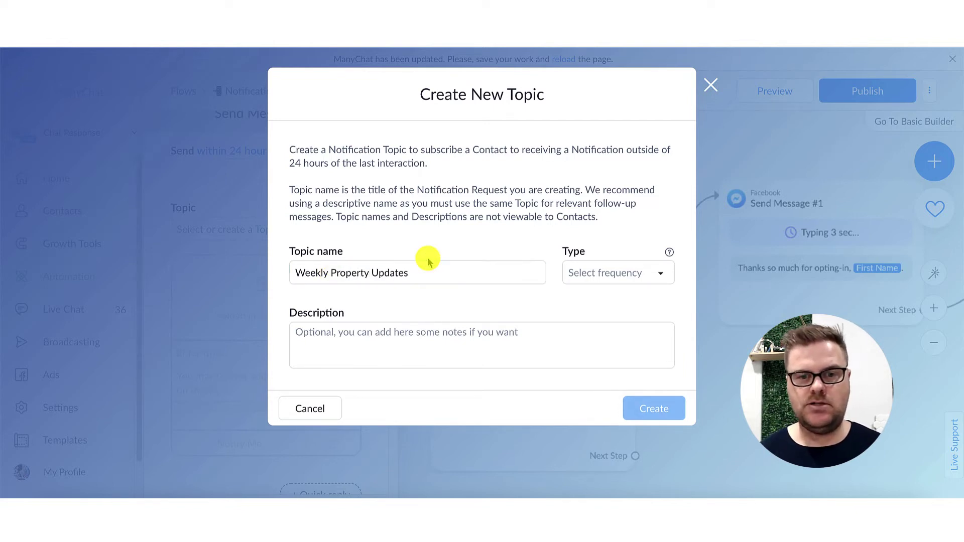
click(427, 274)
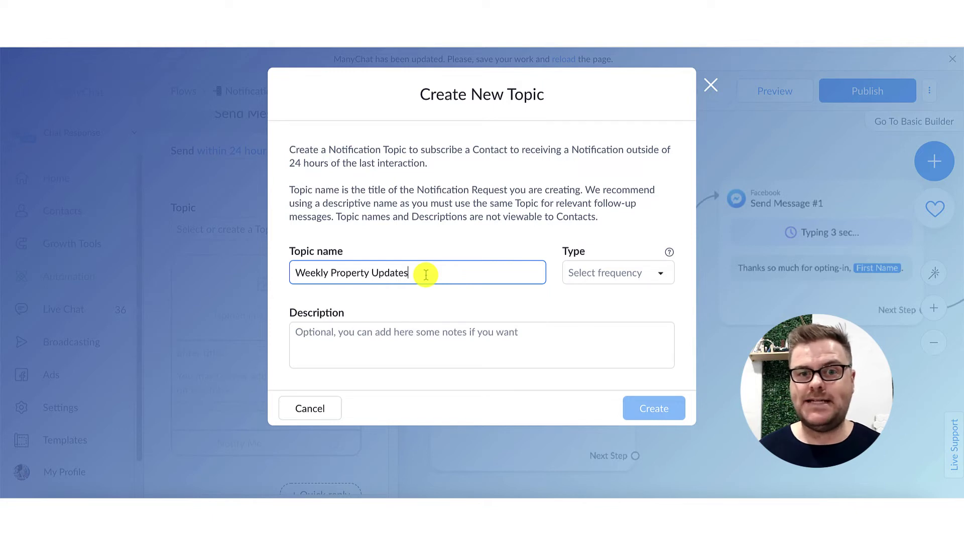
Set the topic's frequency type to Weekly and create the topic for the notification request.
click(603, 283)
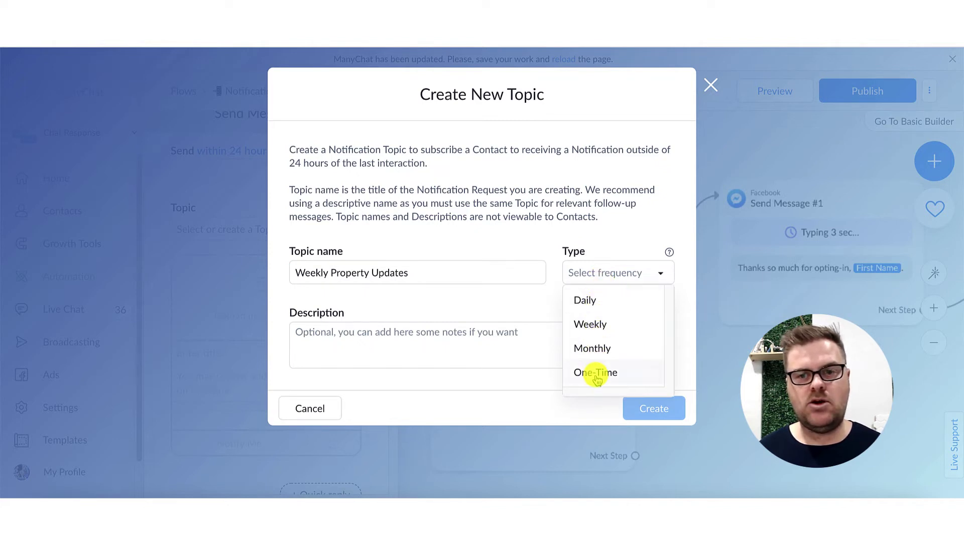
click(510, 308)
click(586, 273)
click(591, 324)
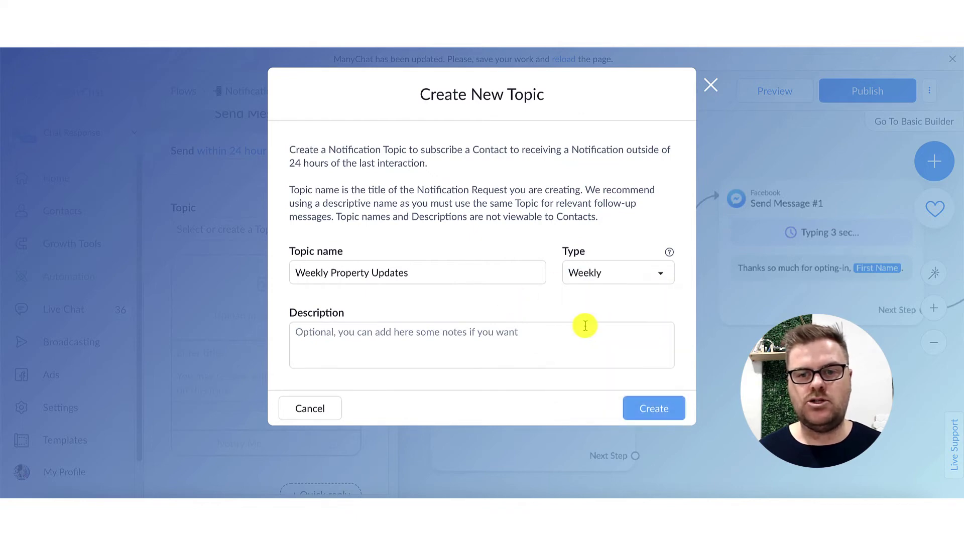
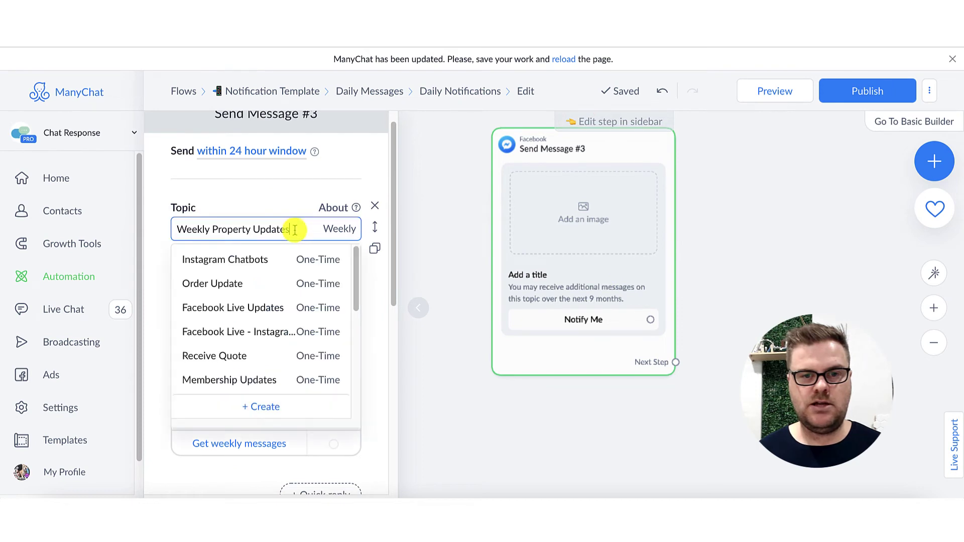
click(259, 224)
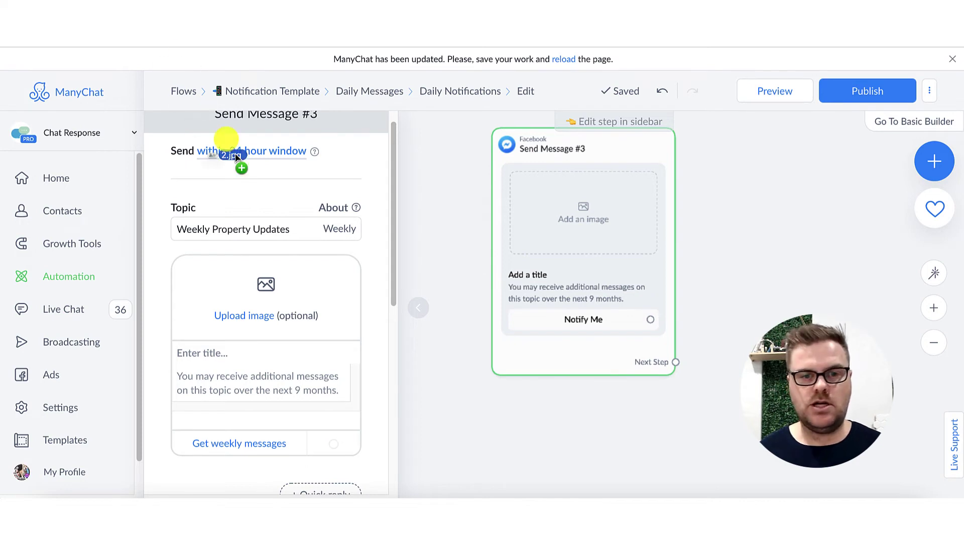
Add the image 2.jpg to the notification request and enter the title "Weekly sales and property results from our team".
click(258, 314)
click(226, 354)
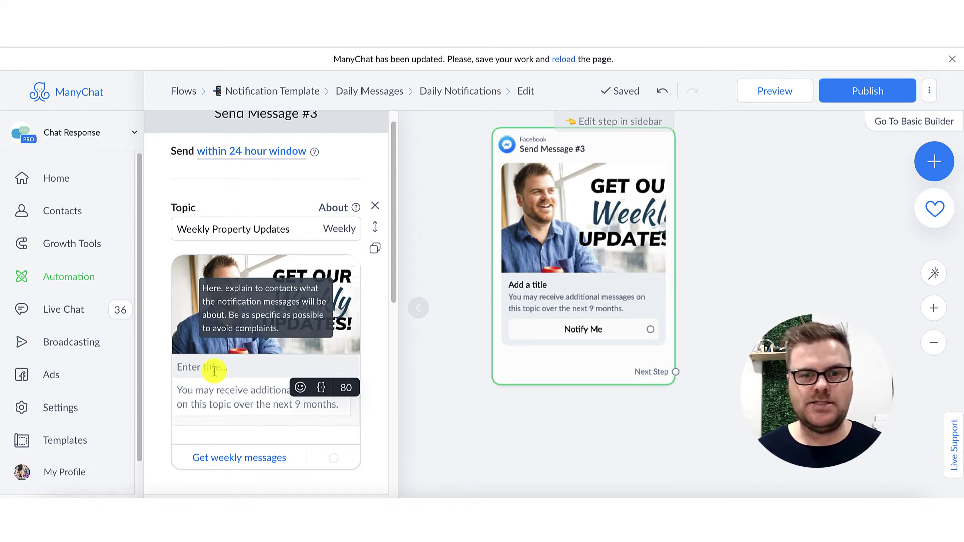
click(215, 368)
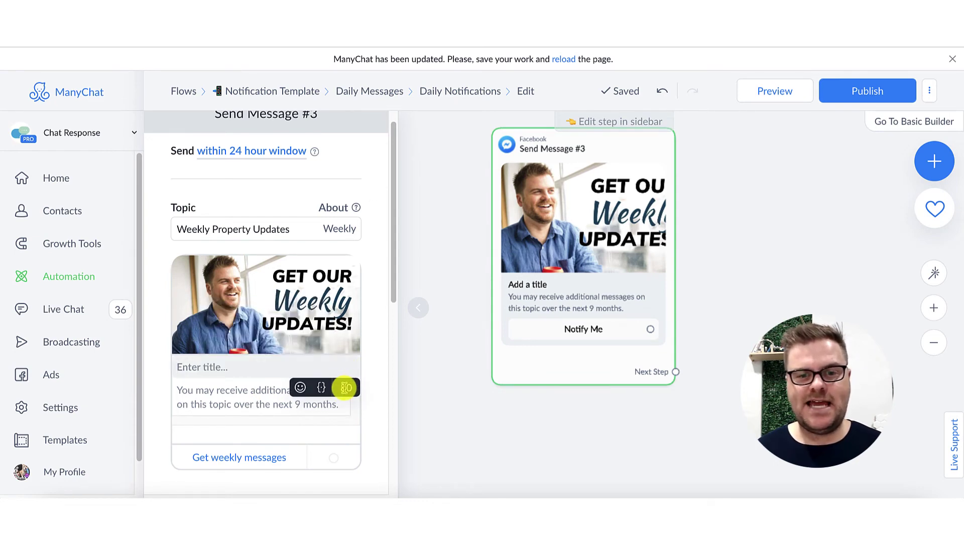
click(348, 386)
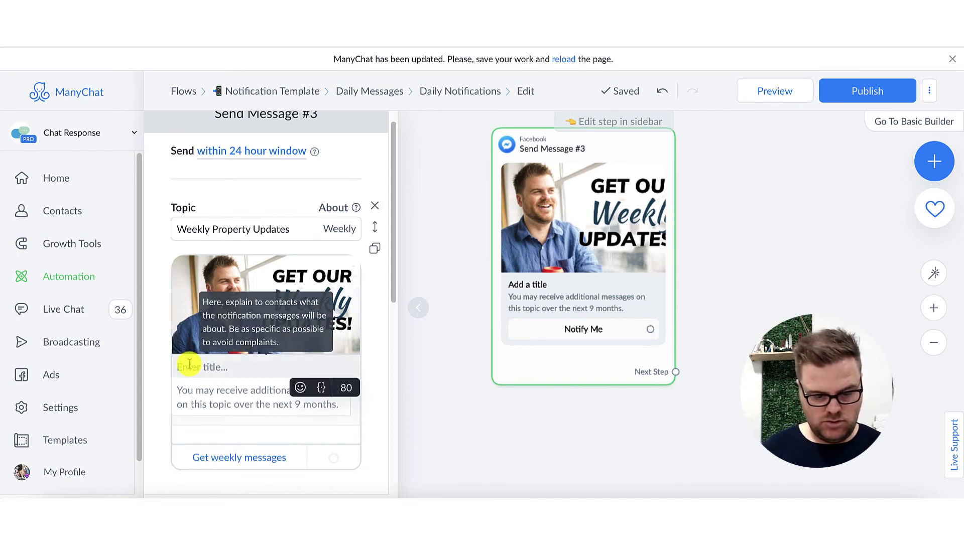
text(Weekly sal)
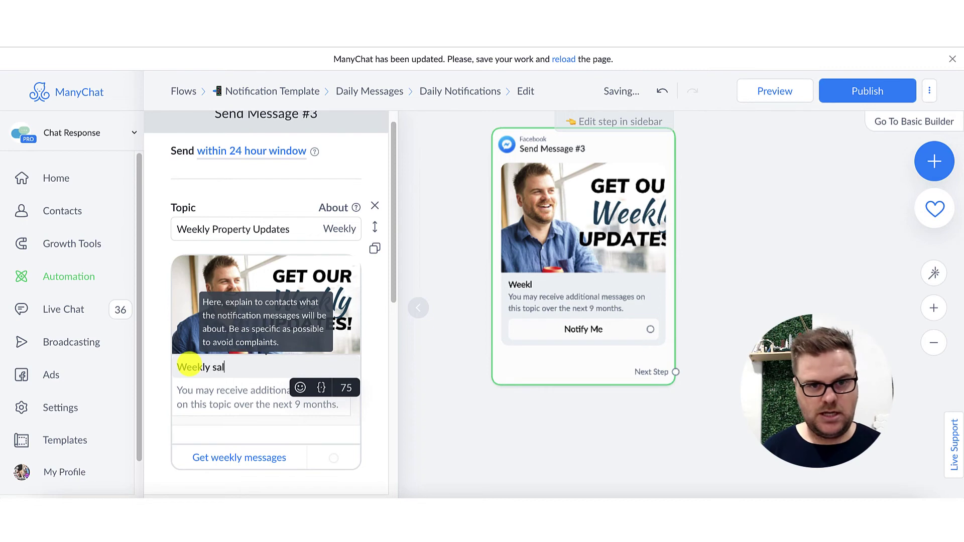
text(es and pr)
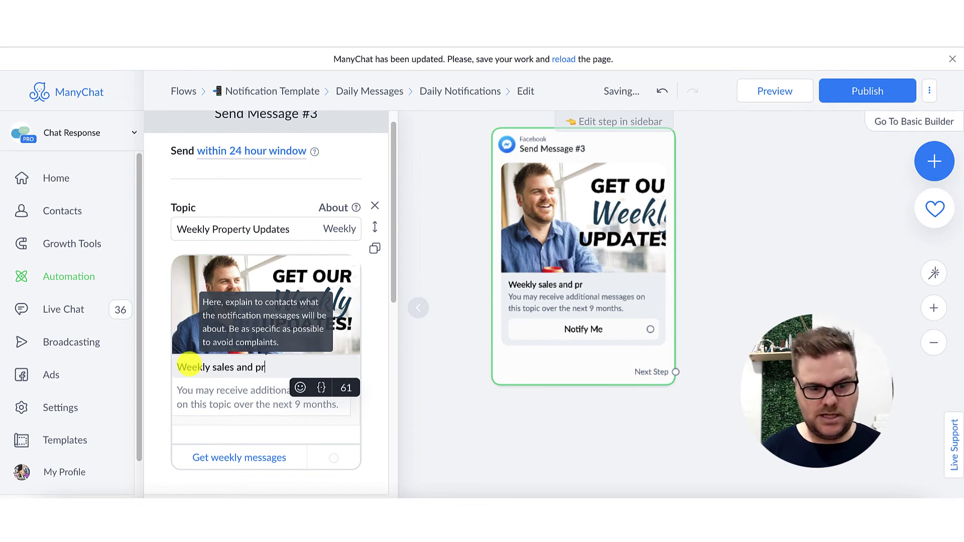
text(operty resu)
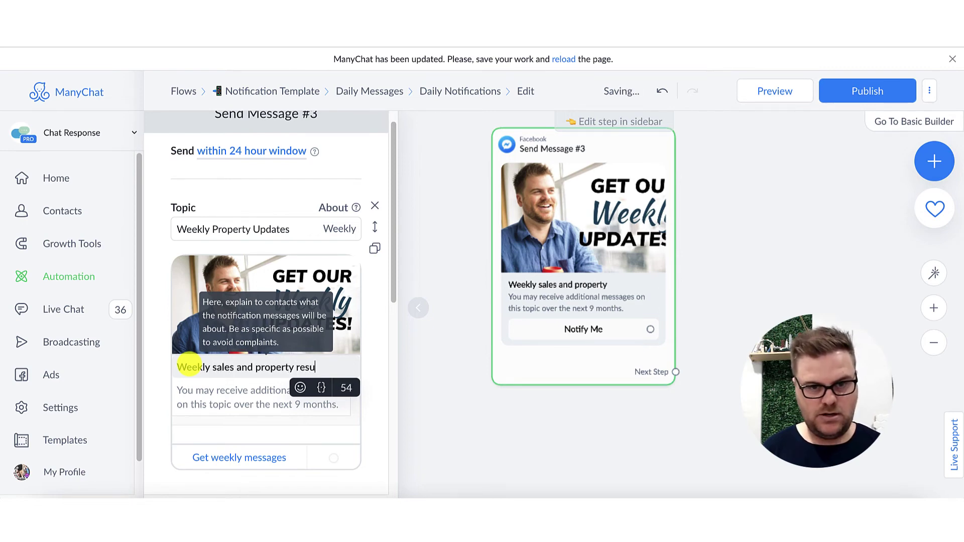
text(lts from)
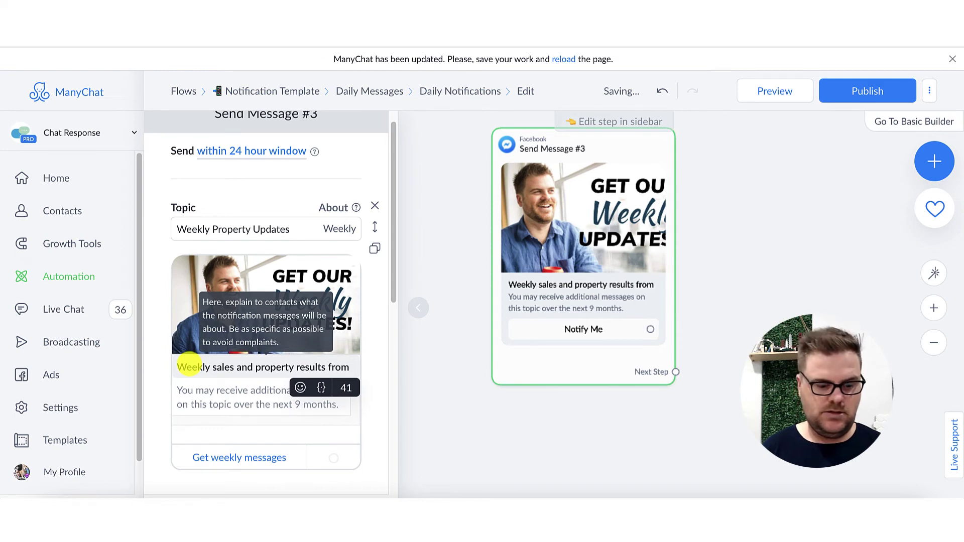
text( our team)
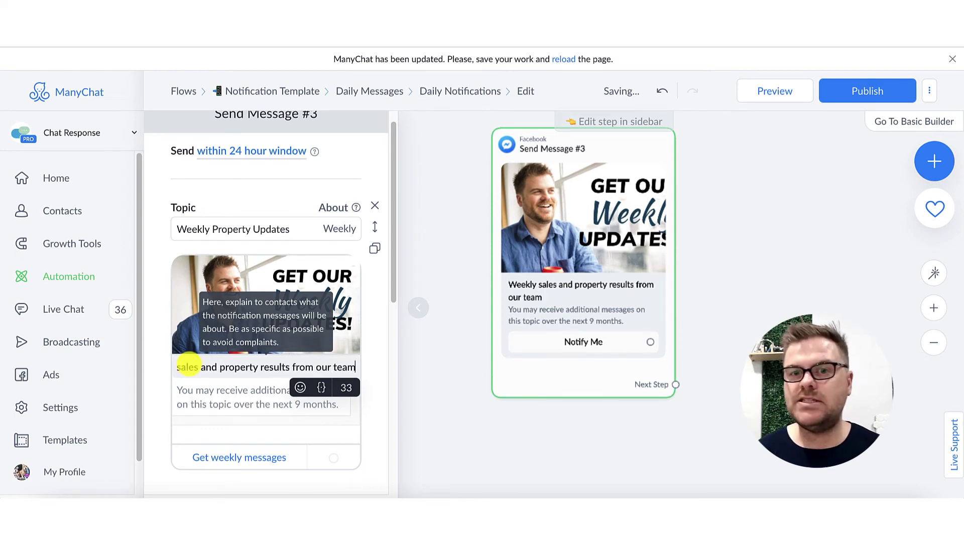
click(493, 442)
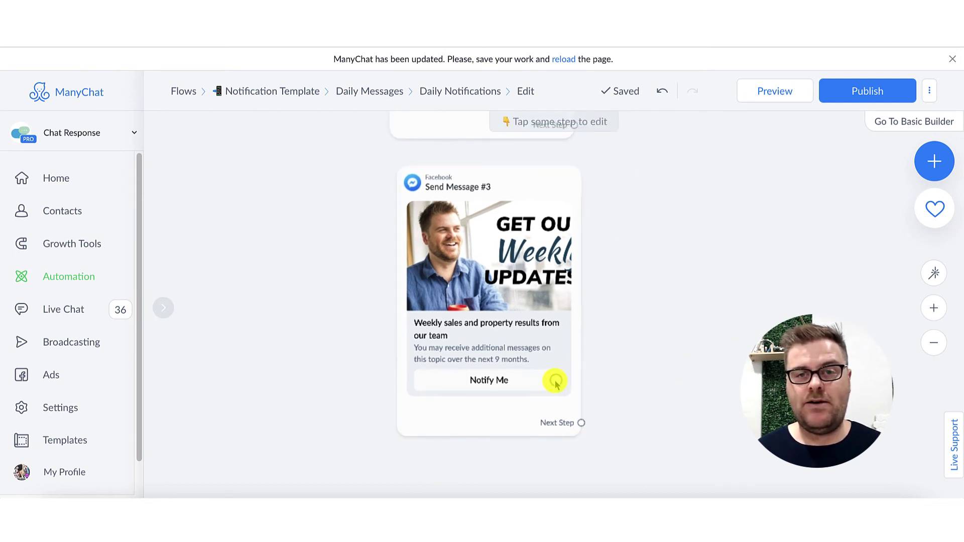
Check the next-step options for the Notify Me button, and examine the daily flow's opt-in reply, actions, email condition and email request message.
drag(556, 380, 716, 226)
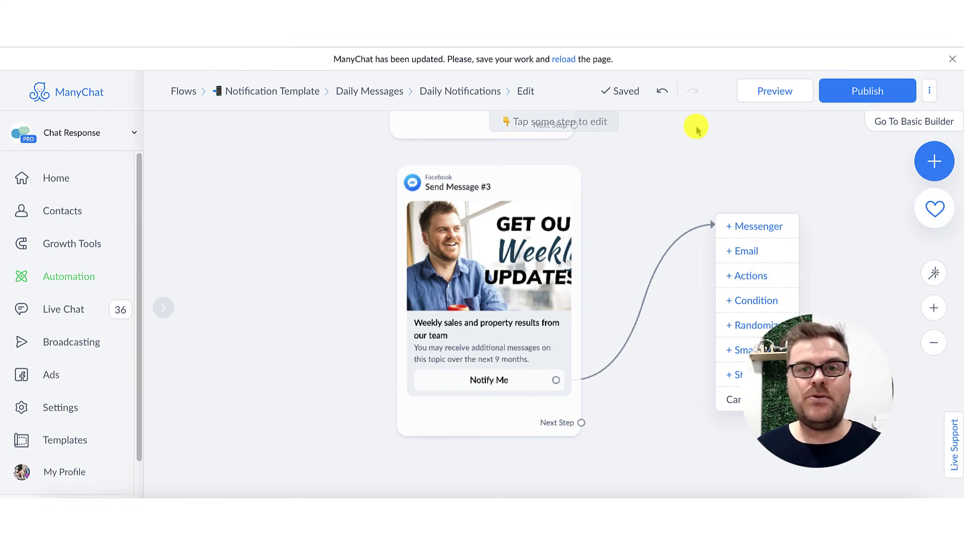
click(697, 145)
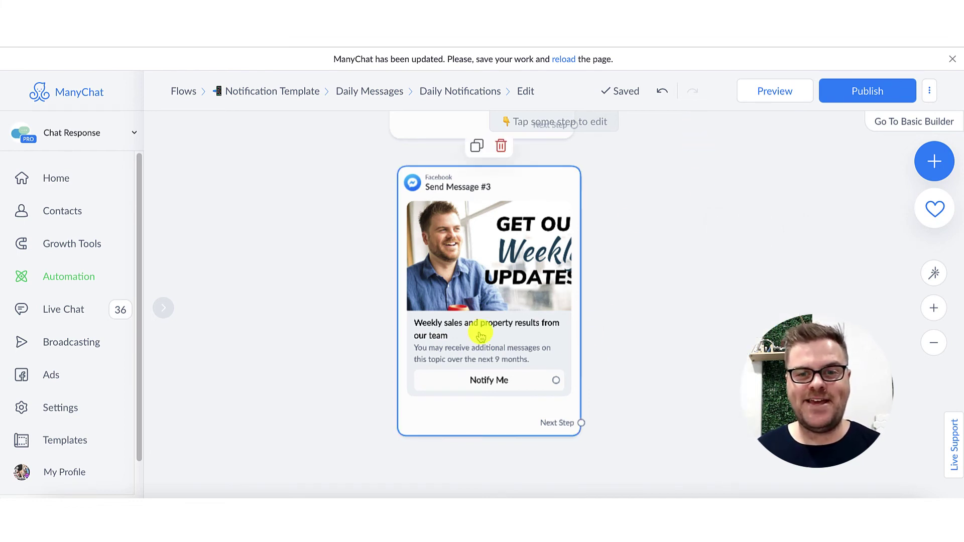
scroll(668, 222, up, 5)
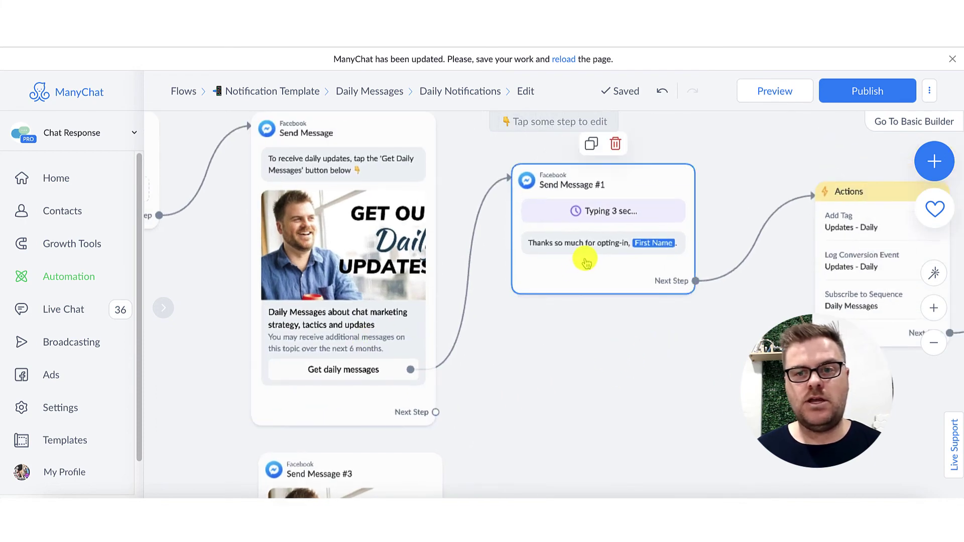
scroll(653, 301, down, 2)
scroll(611, 342, down, 2)
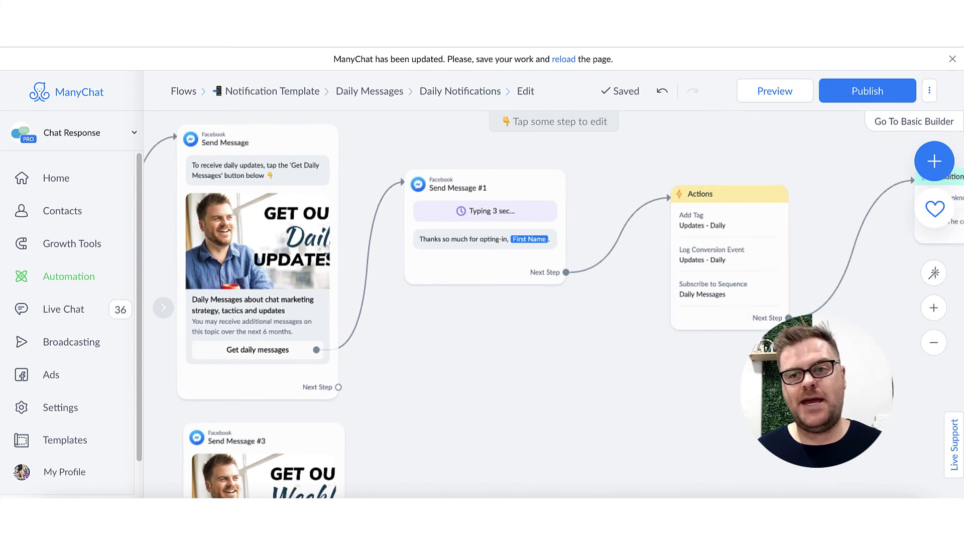
scroll(720, 350, right, 2)
scroll(701, 321, right, 4)
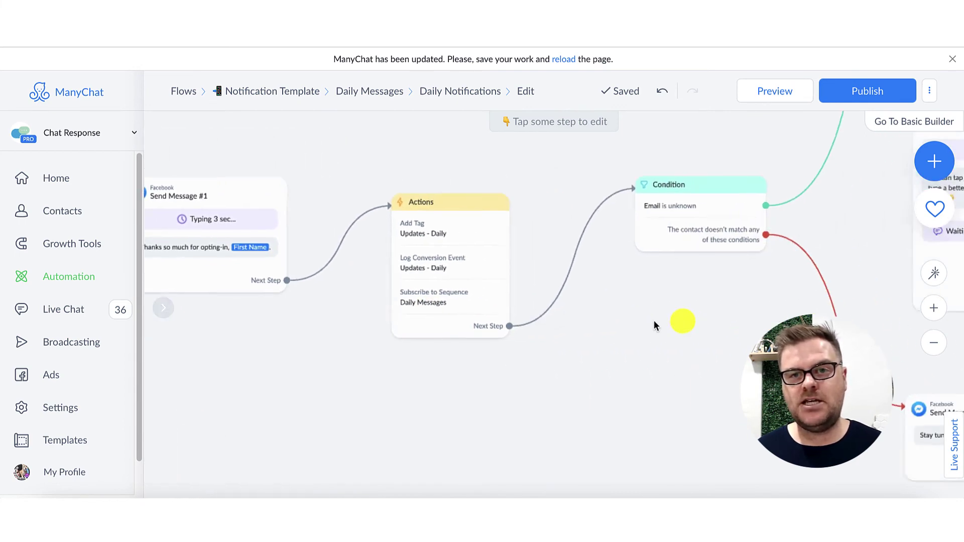
scroll(655, 327, down, 2)
drag(752, 241, 628, 301)
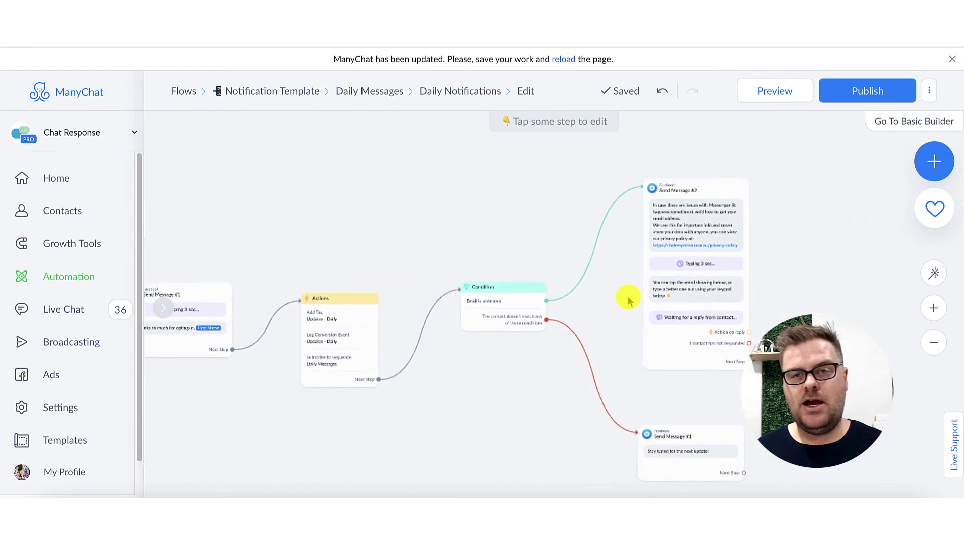
scroll(674, 252, up, 3)
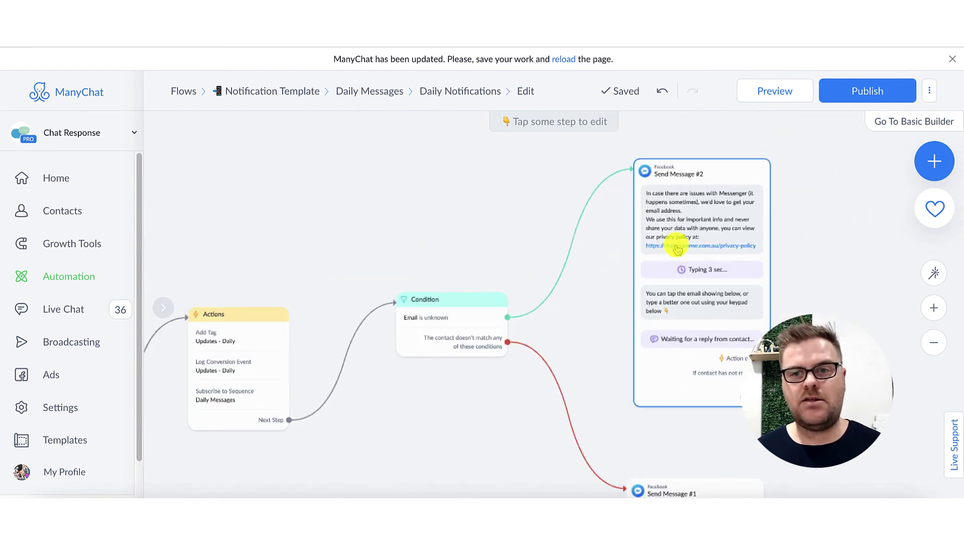
mouse_move(677, 249)
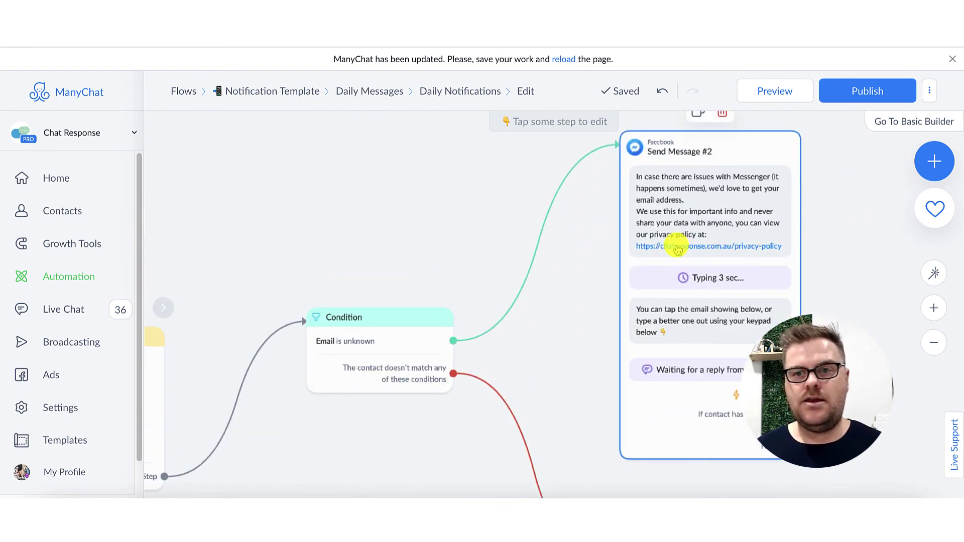